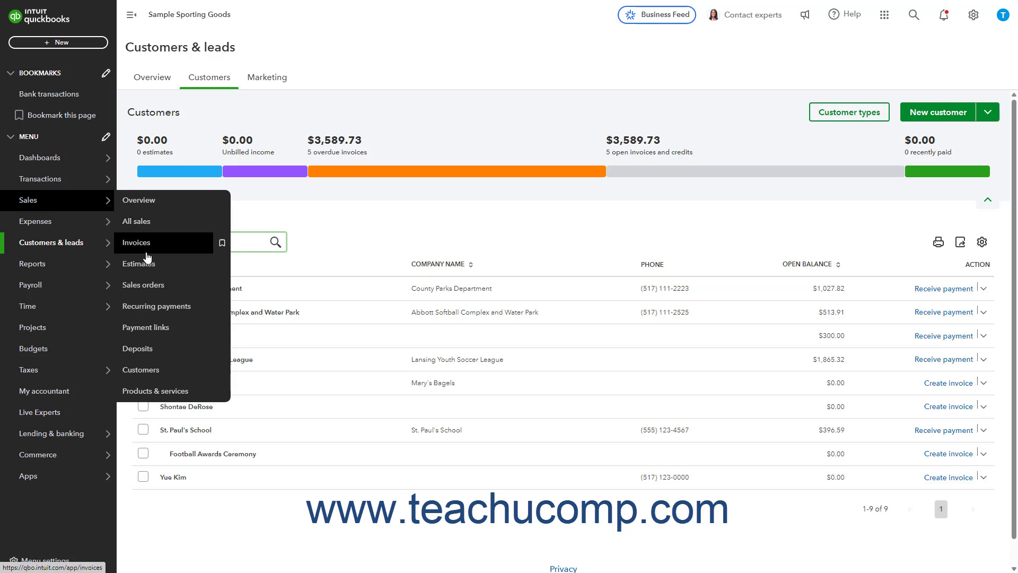
# Show the Customers list under Sales.
pyautogui.click(144, 372)
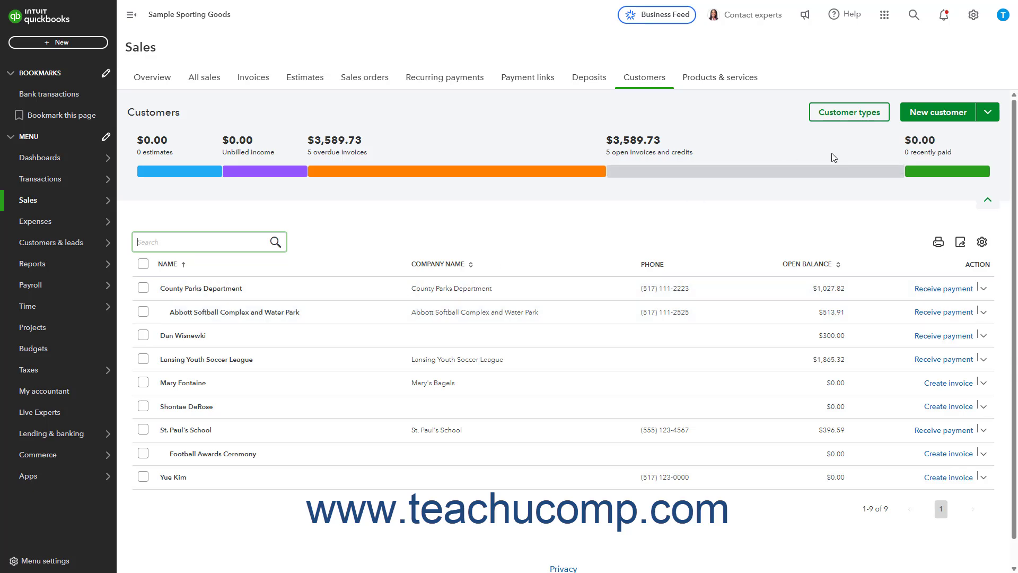
# Start a new customer, collapse each form section, then return to Name and contact.
pyautogui.click(936, 117)
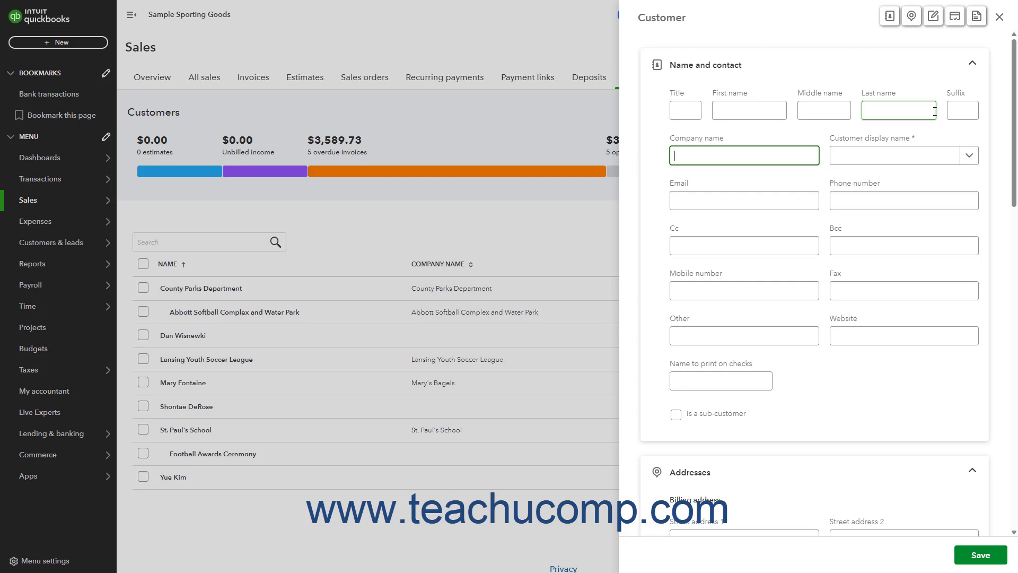
pyautogui.click(857, 66)
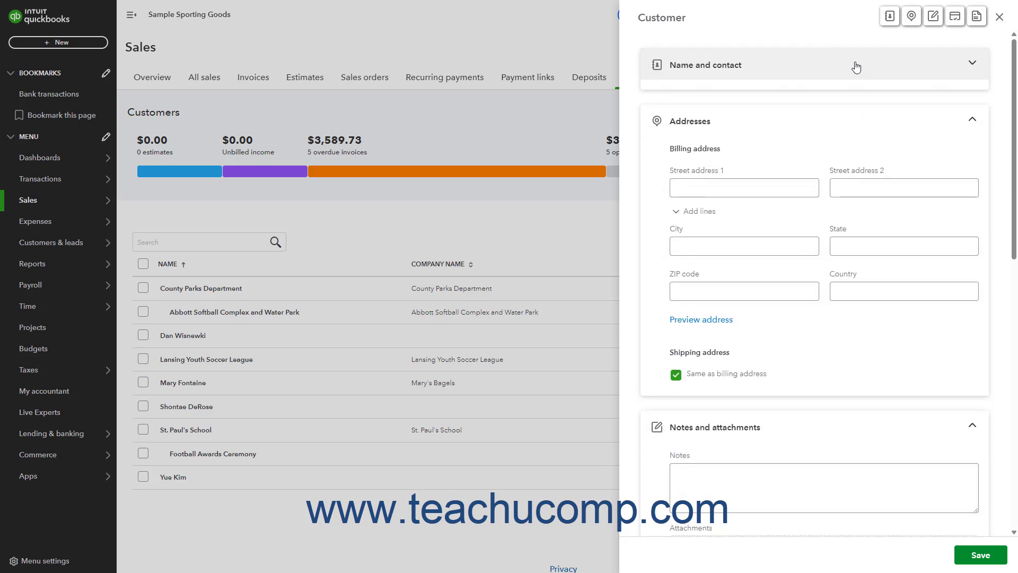
pyautogui.click(819, 112)
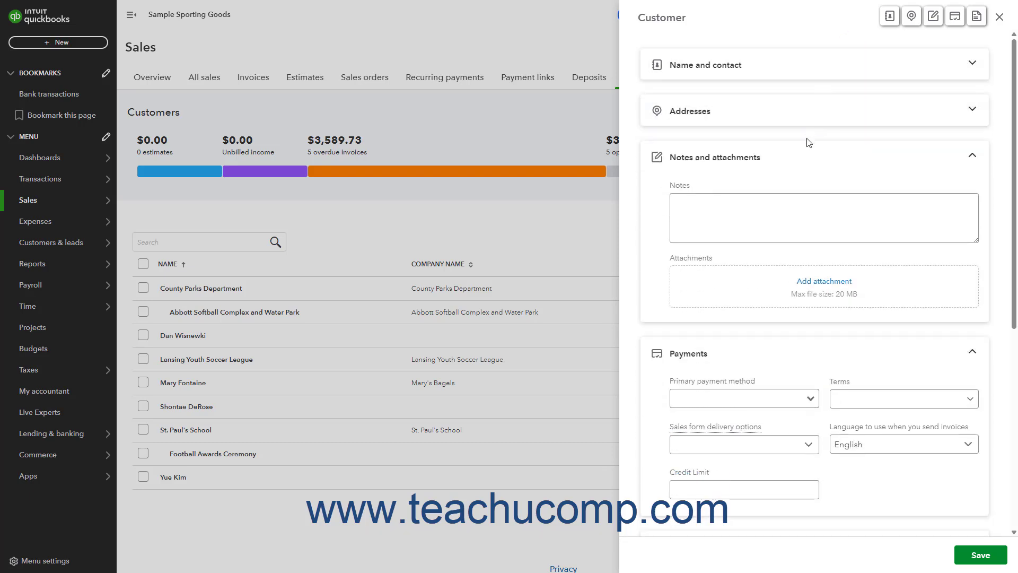
pyautogui.click(805, 164)
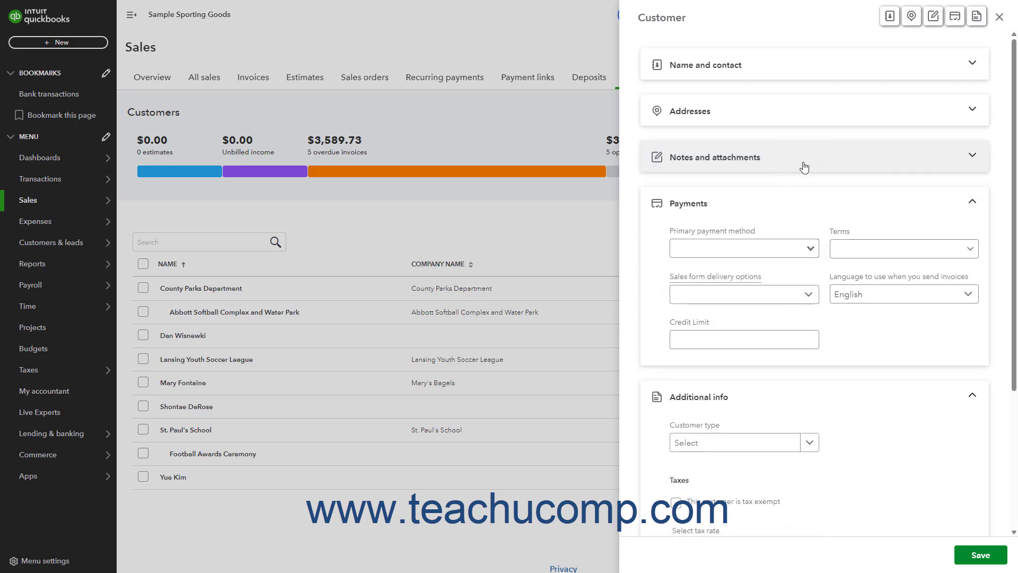
pyautogui.click(790, 212)
pyautogui.click(769, 261)
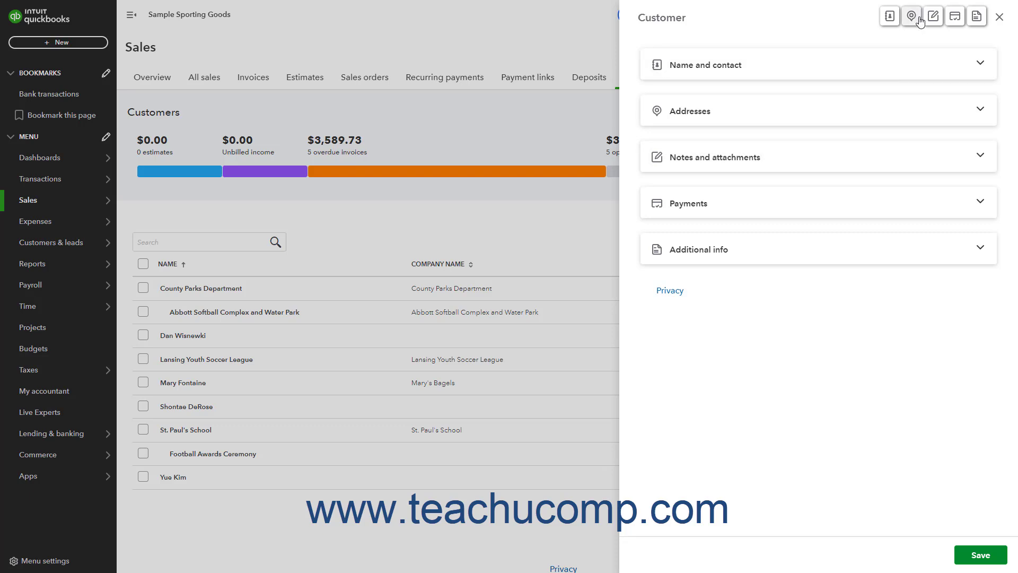
pyautogui.click(890, 16)
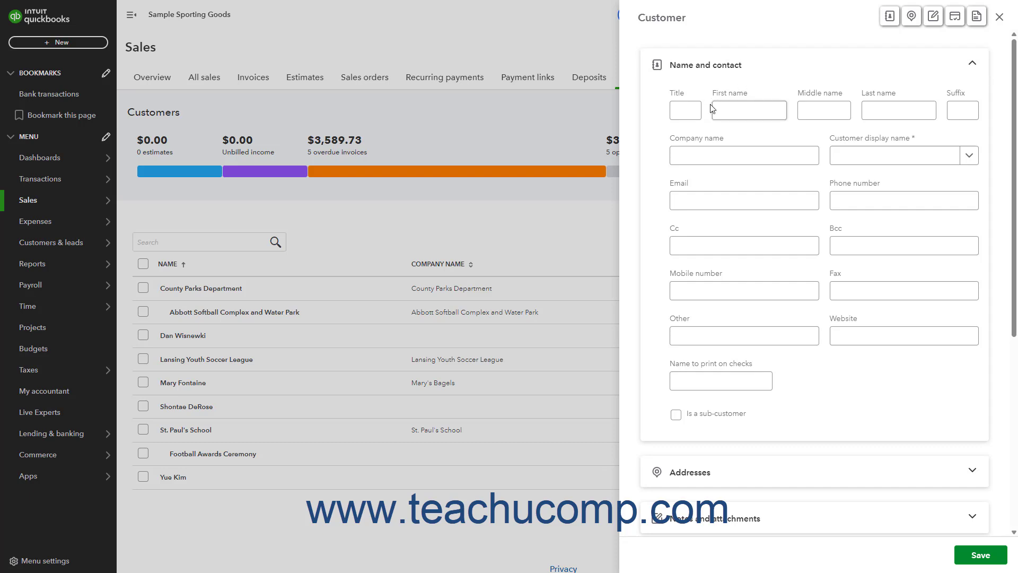
# Enter title Mr., the contact's first and last name, and company EL Sports Complex.
pyautogui.click(693, 112)
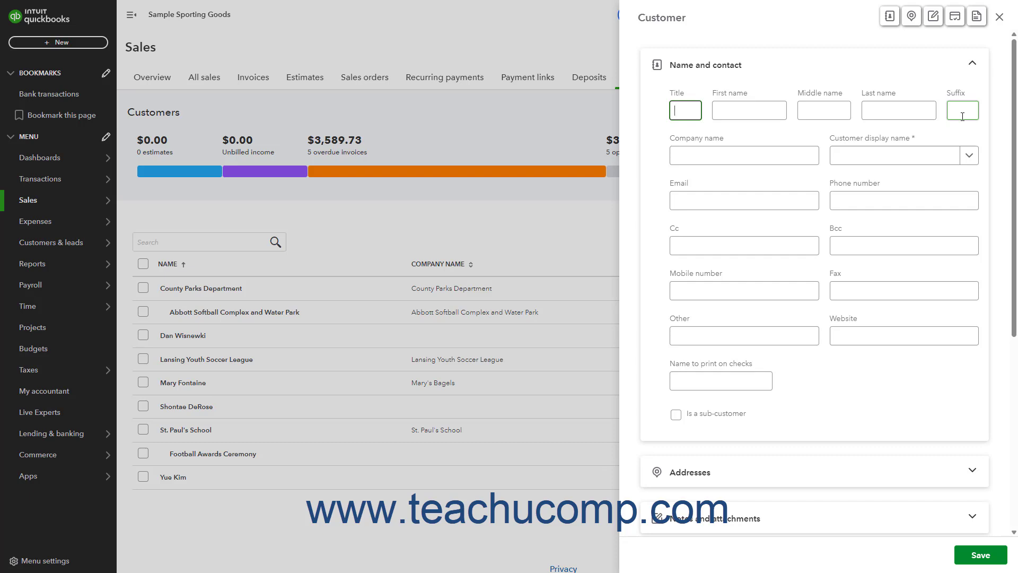
pyautogui.write('Mr.')
pyautogui.press('Tab')
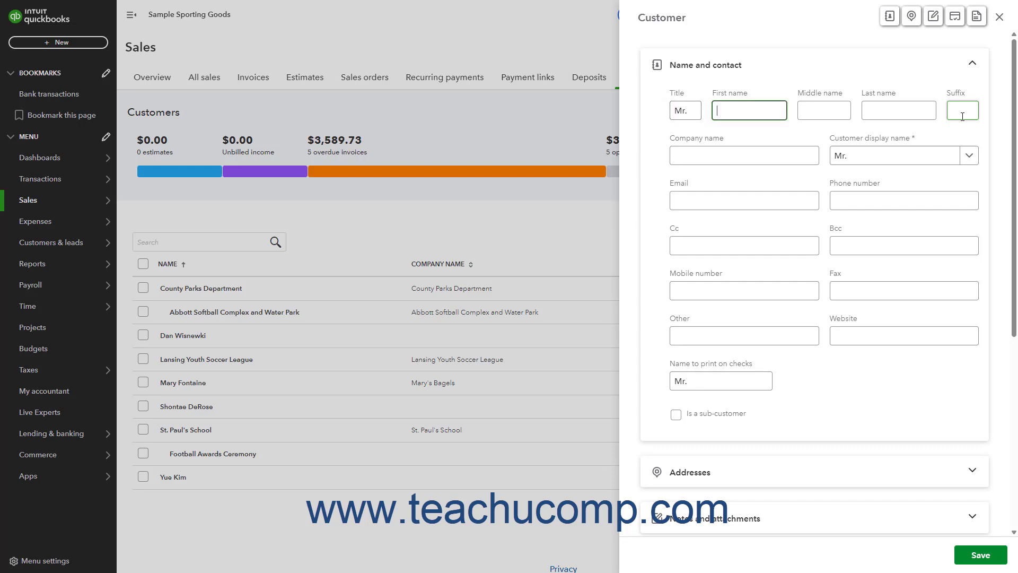
pyautogui.write('David')
pyautogui.press('Tab')
pyautogui.press('Tab')
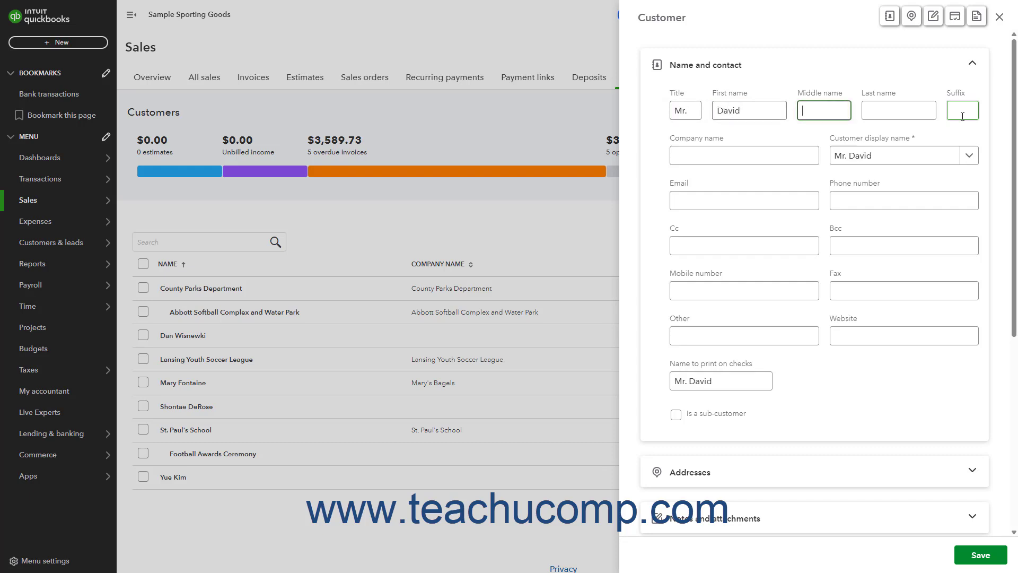
pyautogui.write('Jones')
pyautogui.press('Tab')
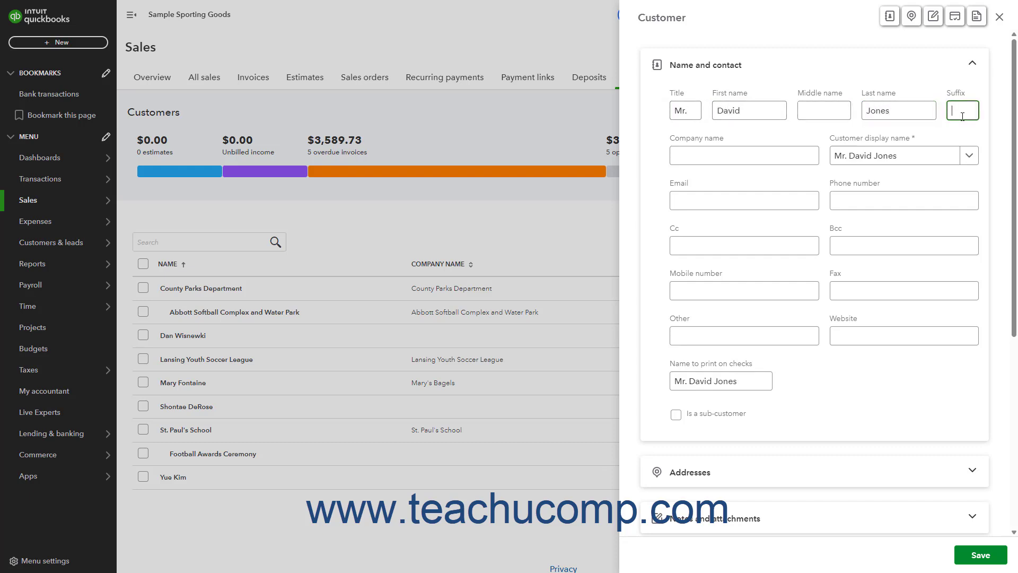
pyautogui.press('Tab')
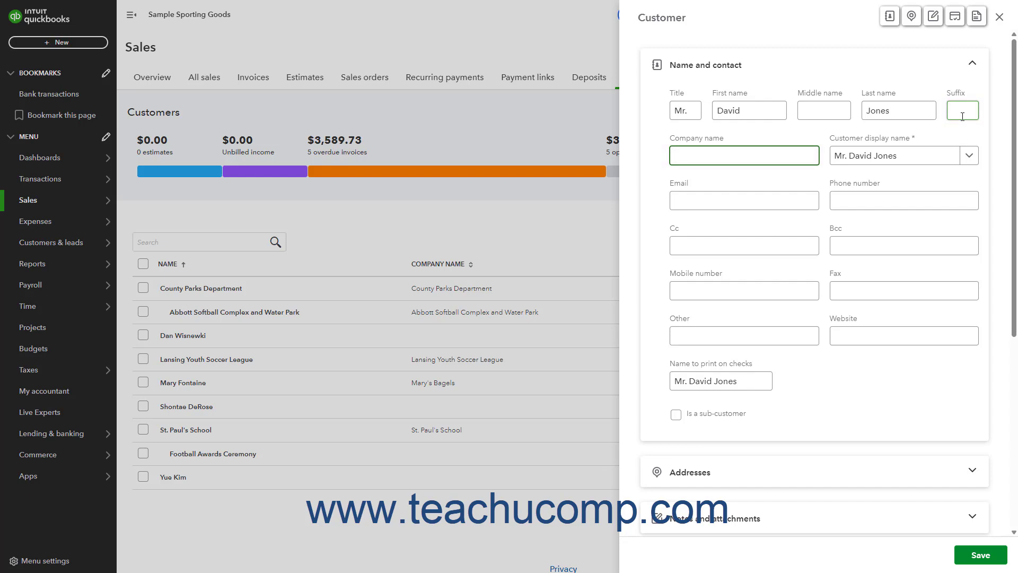
pyautogui.write('EL Sports Complex')
# Choose EL Sports Complex as display name, leaving the contact fields blank through the print-on-checks name.
pyautogui.click(972, 156)
pyautogui.click(944, 179)
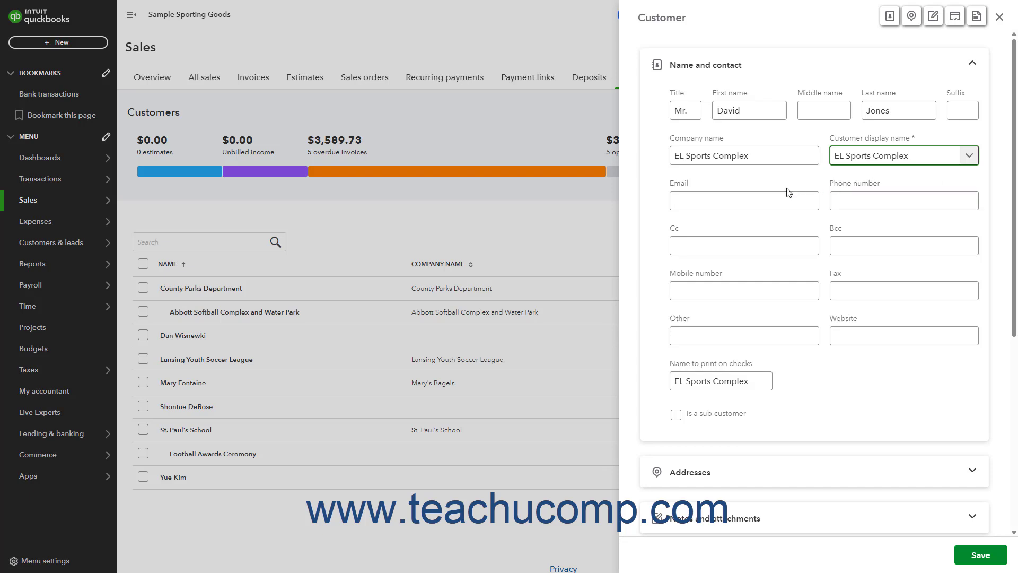
pyautogui.click(764, 198)
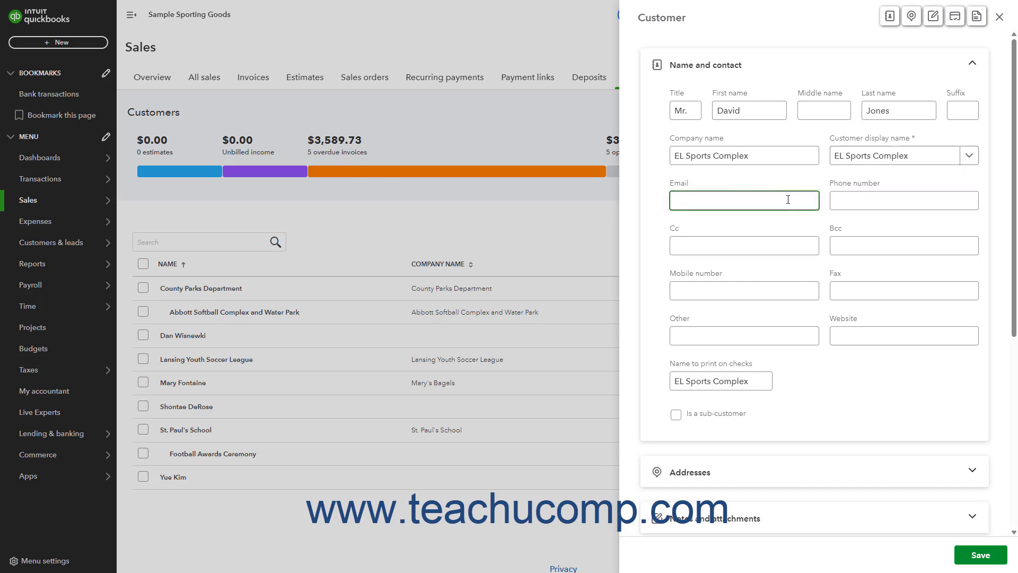
pyautogui.click(854, 201)
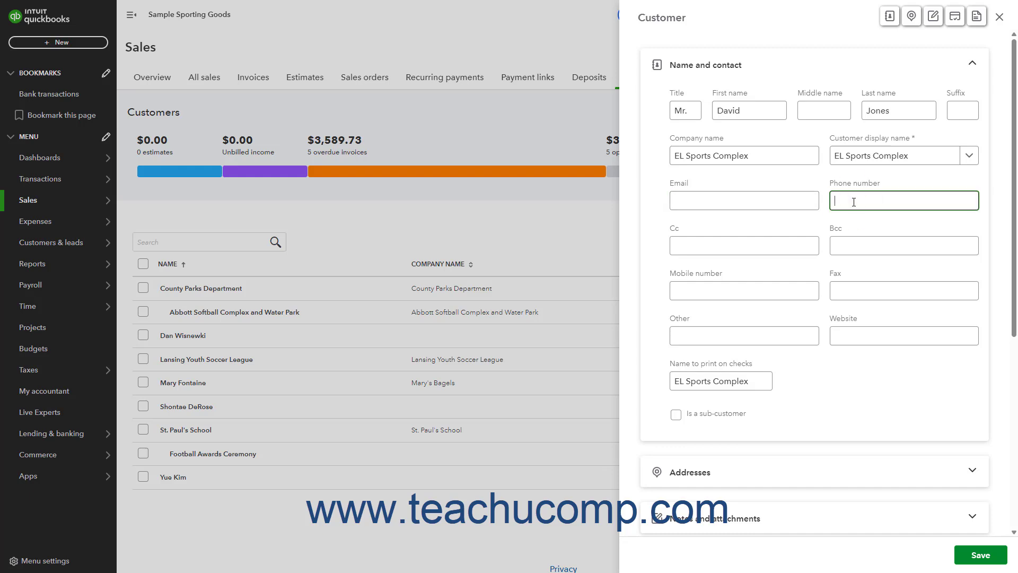
pyautogui.click(703, 249)
pyautogui.click(848, 250)
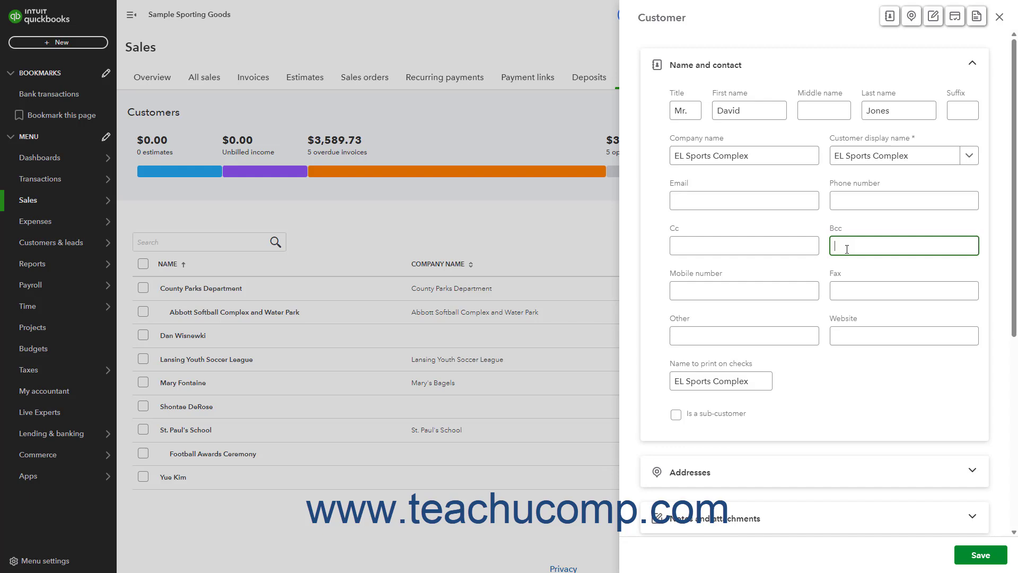
pyautogui.click(730, 288)
pyautogui.click(854, 289)
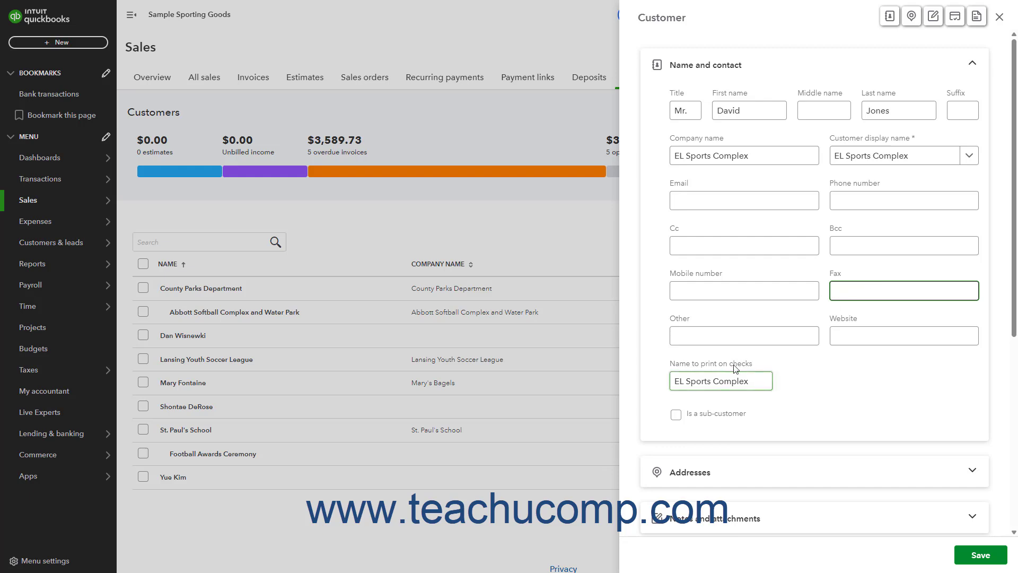
pyautogui.click(741, 342)
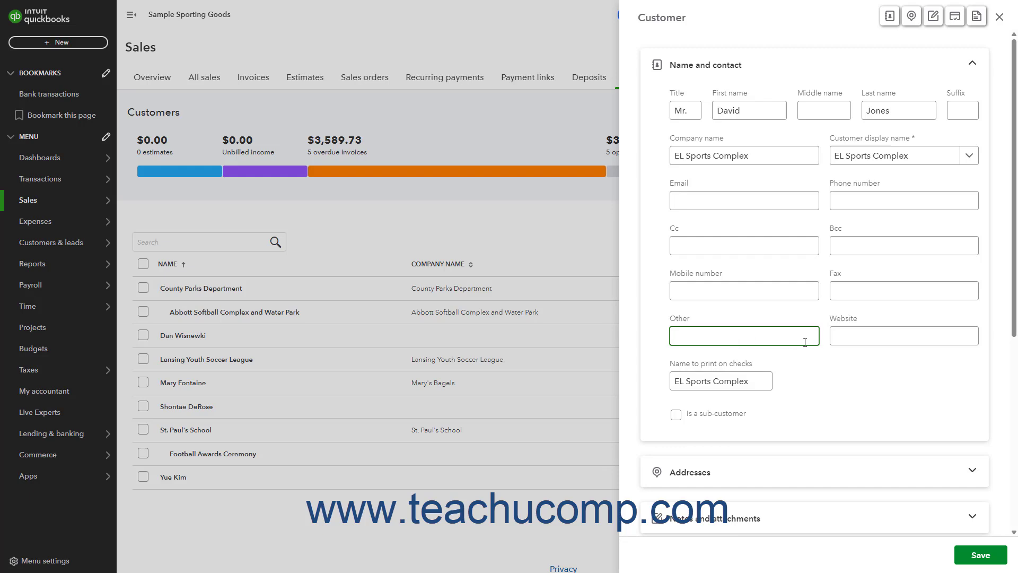
pyautogui.click(846, 343)
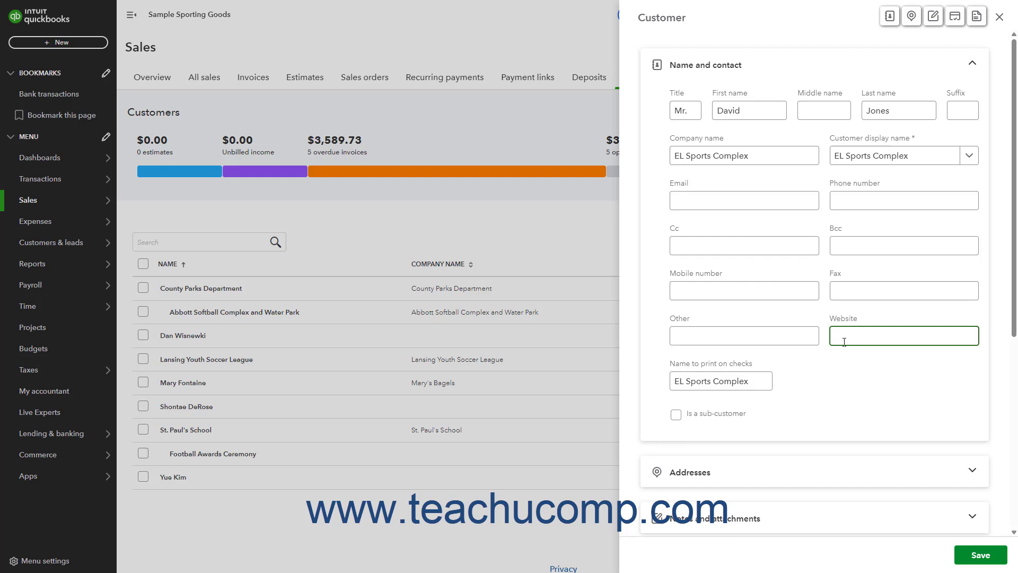
pyautogui.click(724, 381)
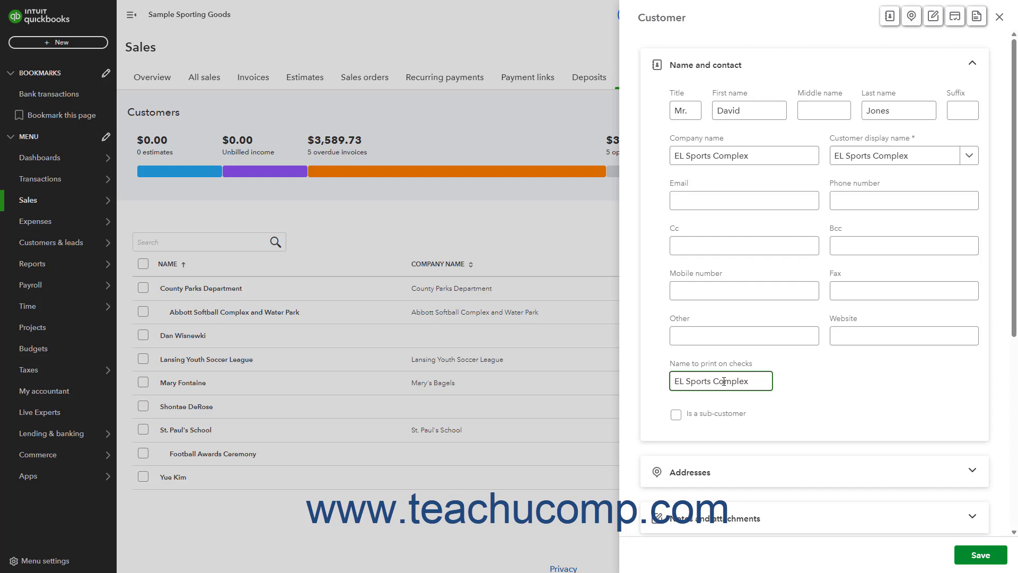
# Try County Parks Department as parent, then revert to a standalone customer and expand Addresses.
pyautogui.click(676, 415)
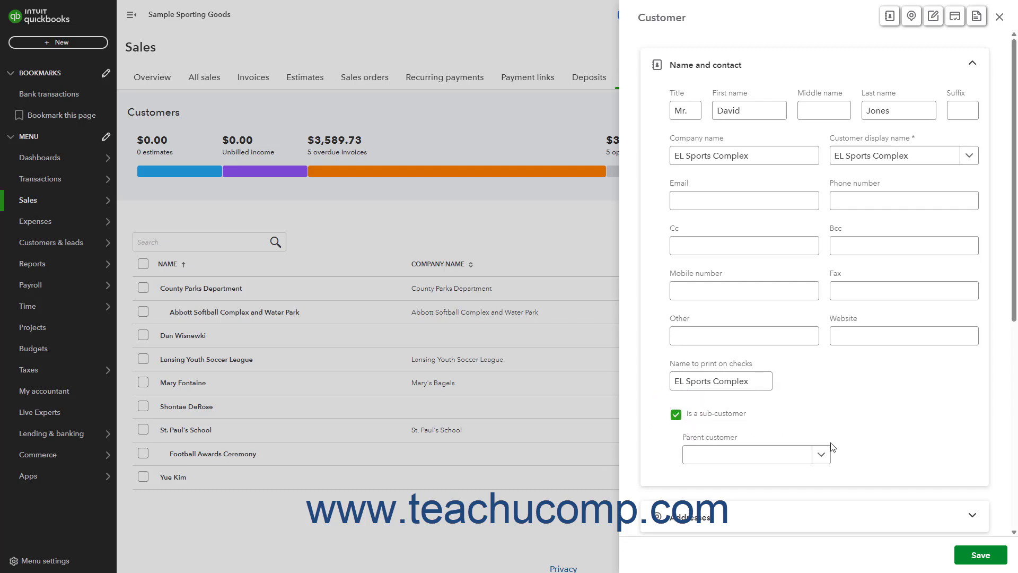
pyautogui.click(826, 456)
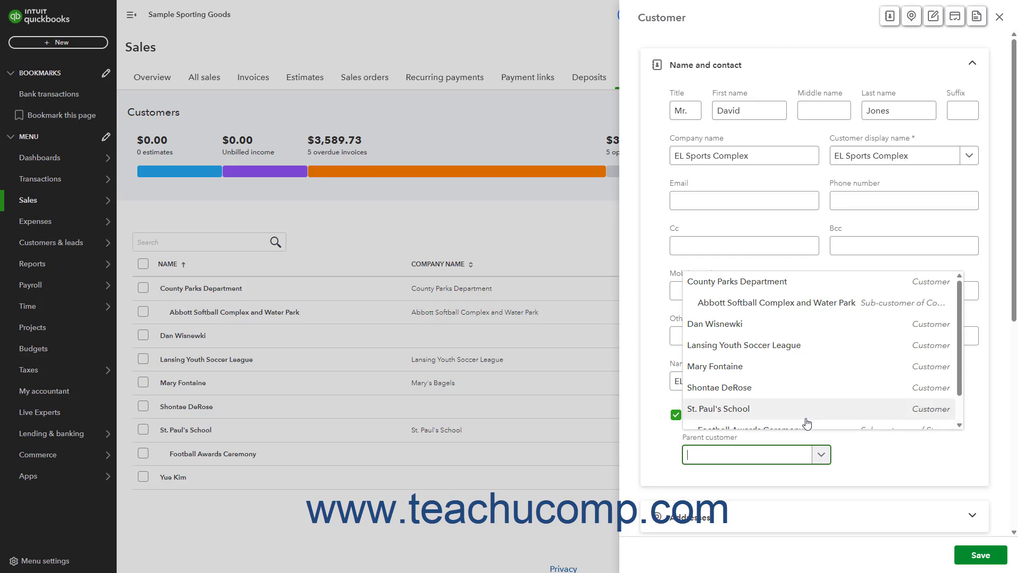
pyautogui.click(777, 283)
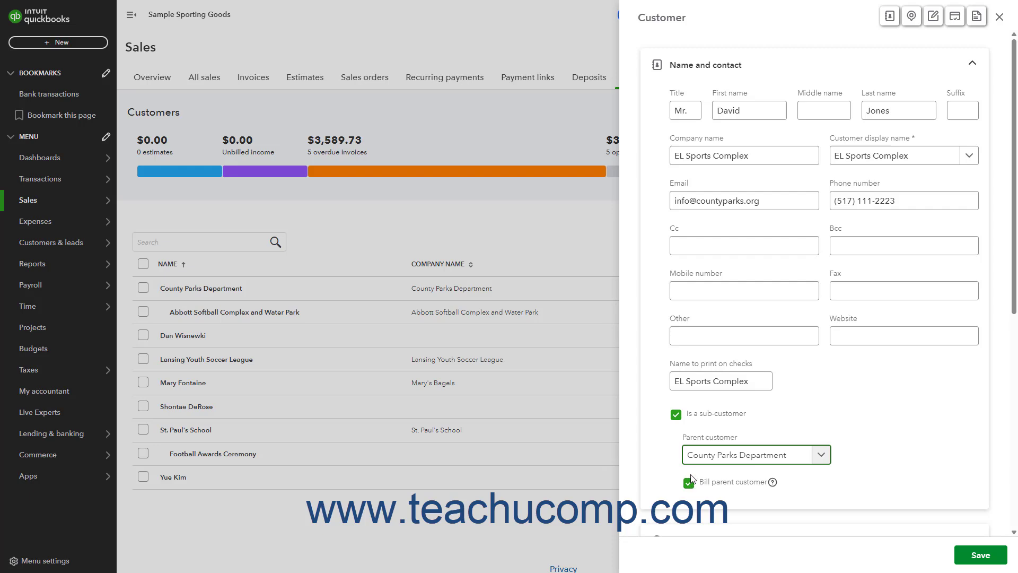
pyautogui.click(677, 415)
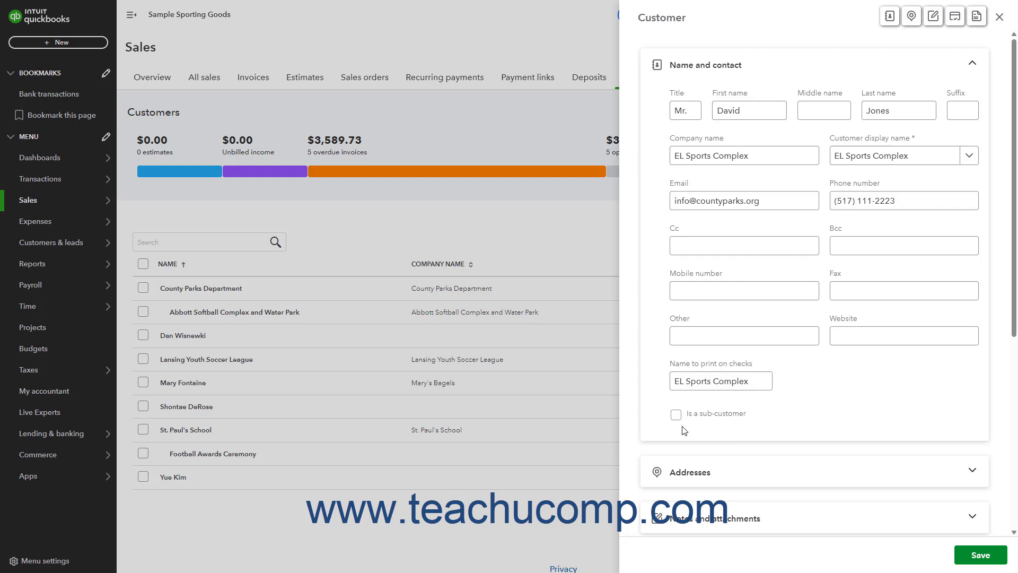
pyautogui.click(688, 471)
pyautogui.scroll(-6, 703, 450)
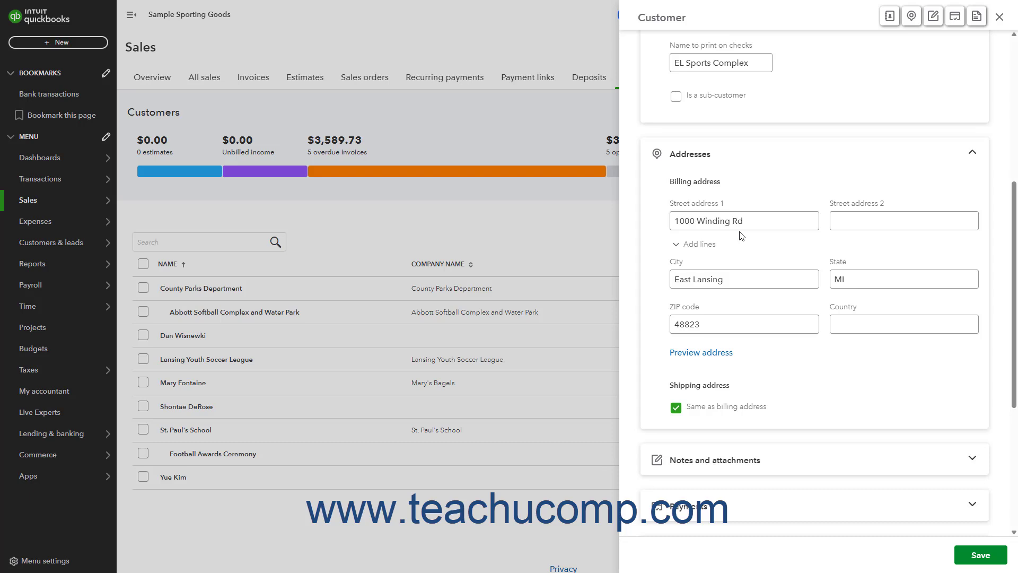
pyautogui.tripleClick(763, 220)
pyautogui.write('13')
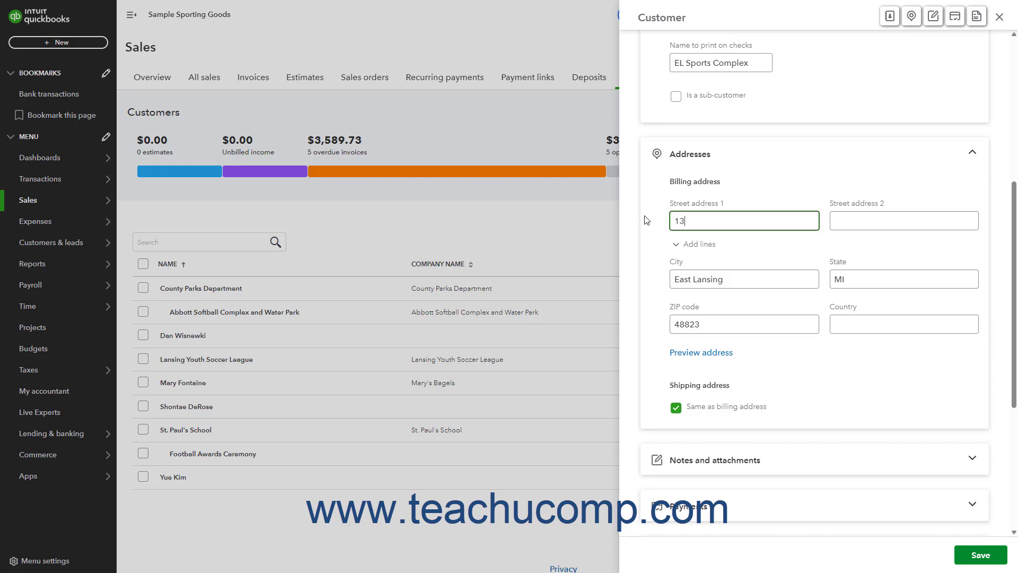
pyautogui.write('30 Sports St.')
# Make the shipping address the same as billing and expand Notes and attachments.
pyautogui.click(676, 410)
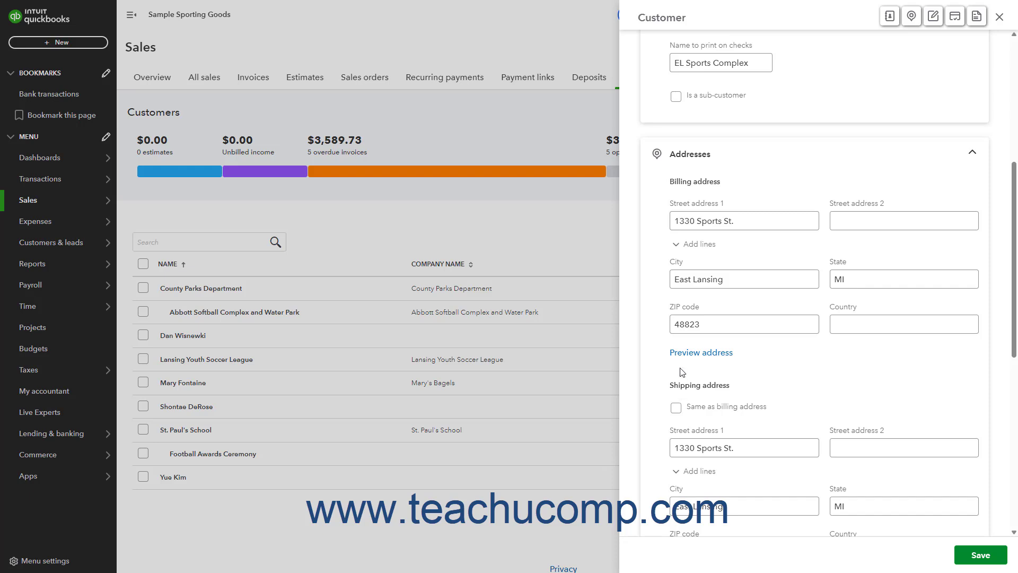
pyautogui.scroll(-4, 684, 360)
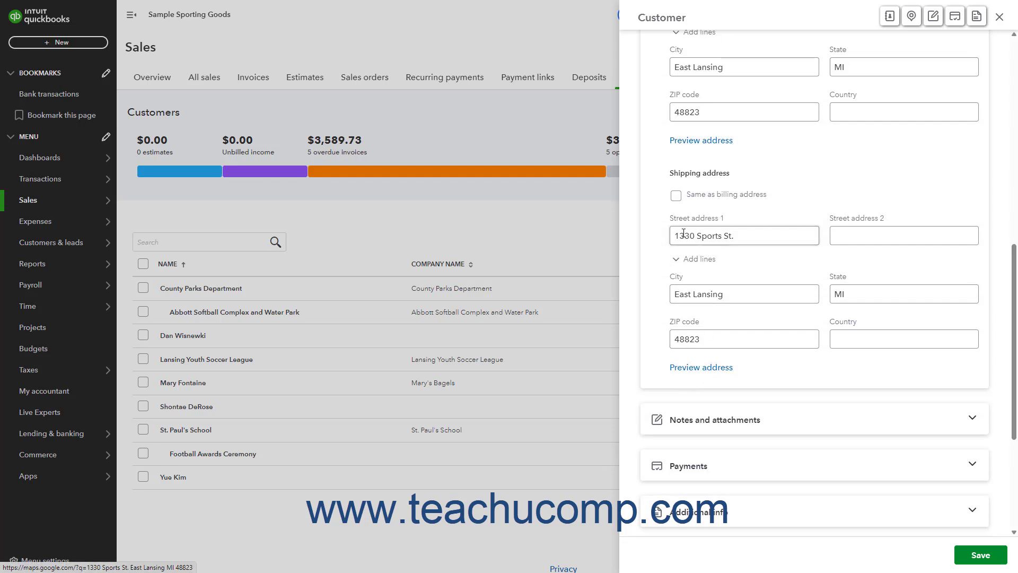
pyautogui.click(676, 195)
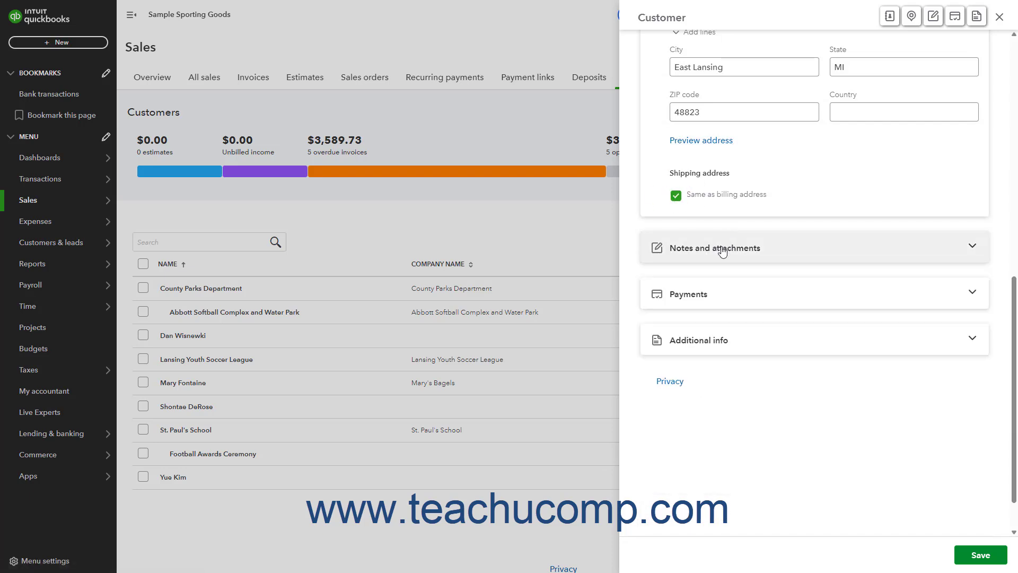
pyautogui.click(723, 249)
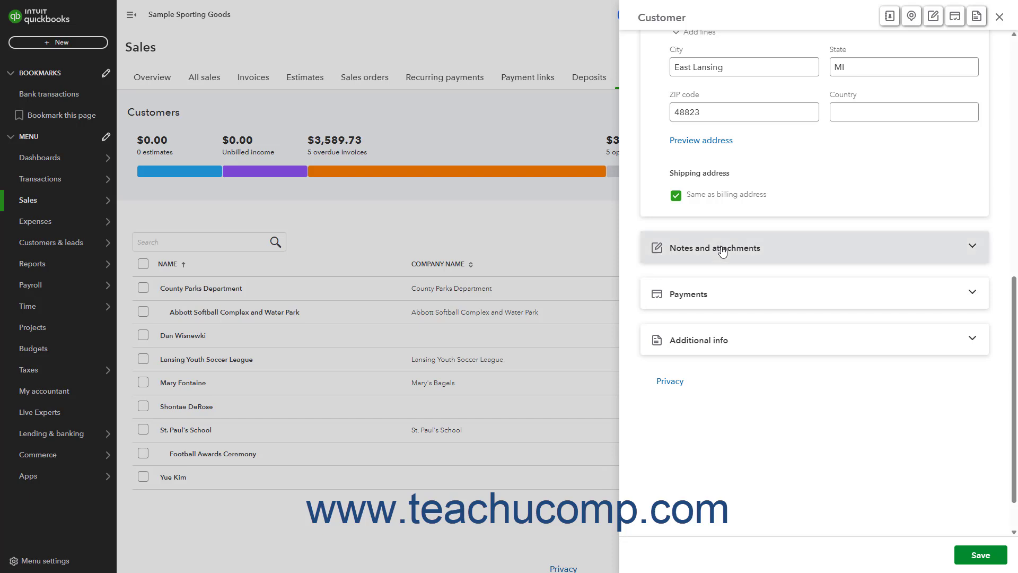
pyautogui.click(715, 299)
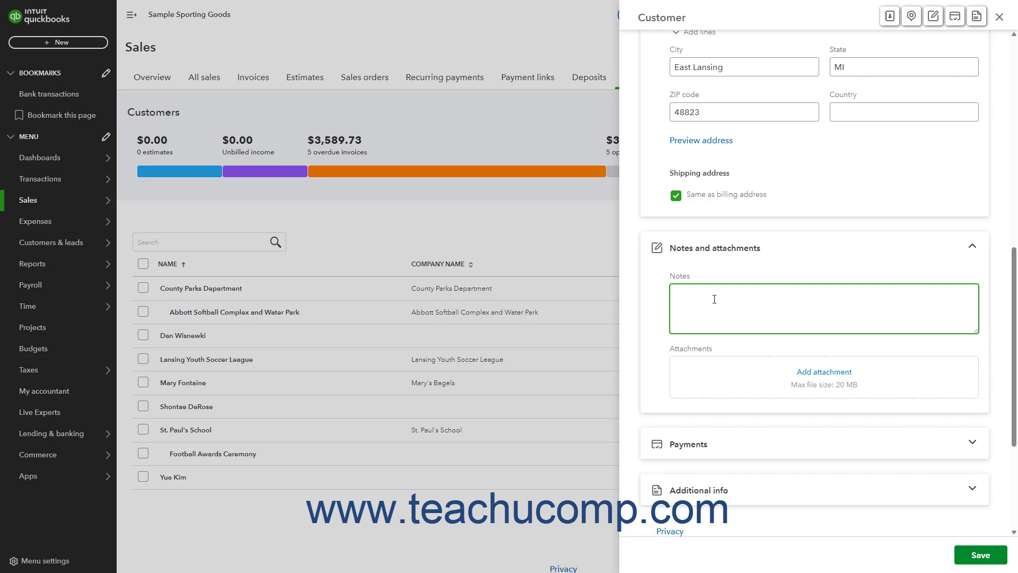
pyautogui.click(816, 378)
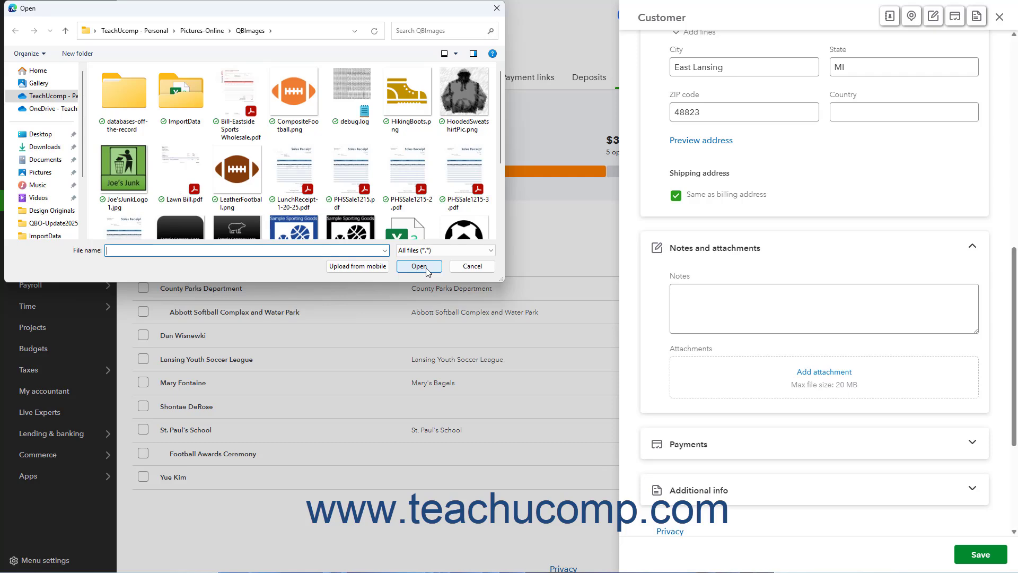
pyautogui.click(472, 266)
pyautogui.click(815, 304)
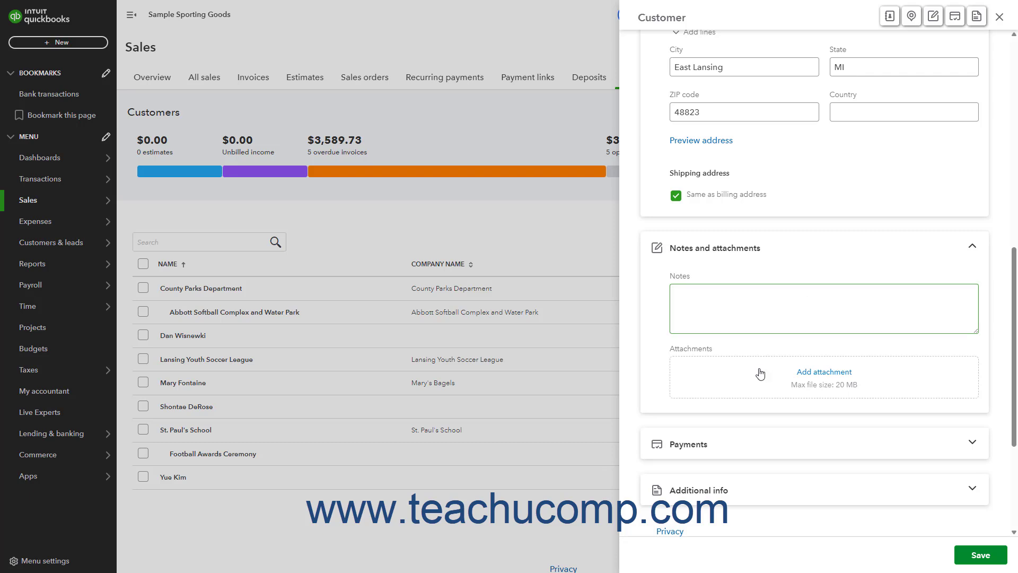
# Set the payment method to Check and the terms to Net 30.
pyautogui.click(736, 439)
pyautogui.scroll(-3, 736, 436)
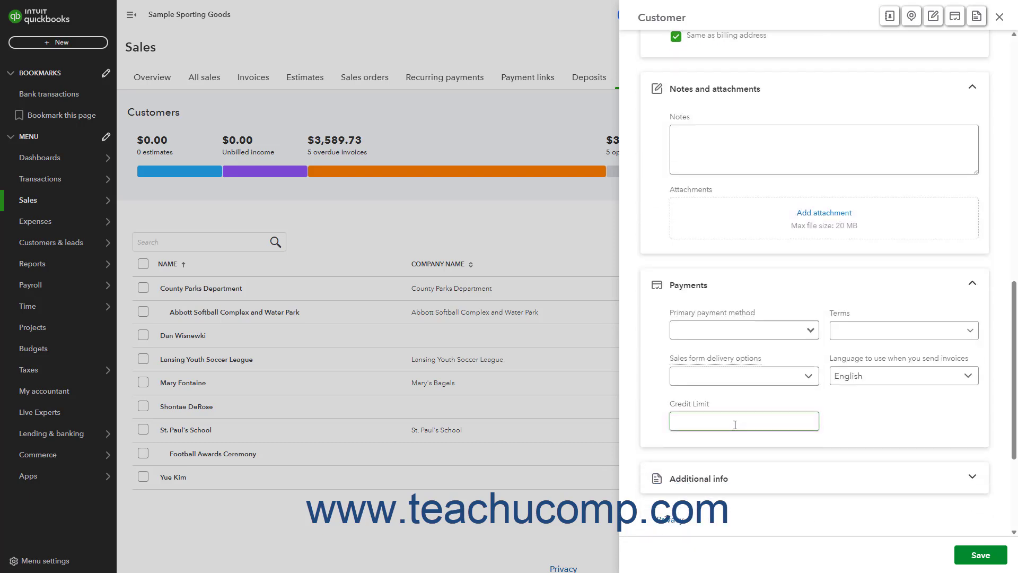
pyautogui.click(735, 419)
pyautogui.click(810, 332)
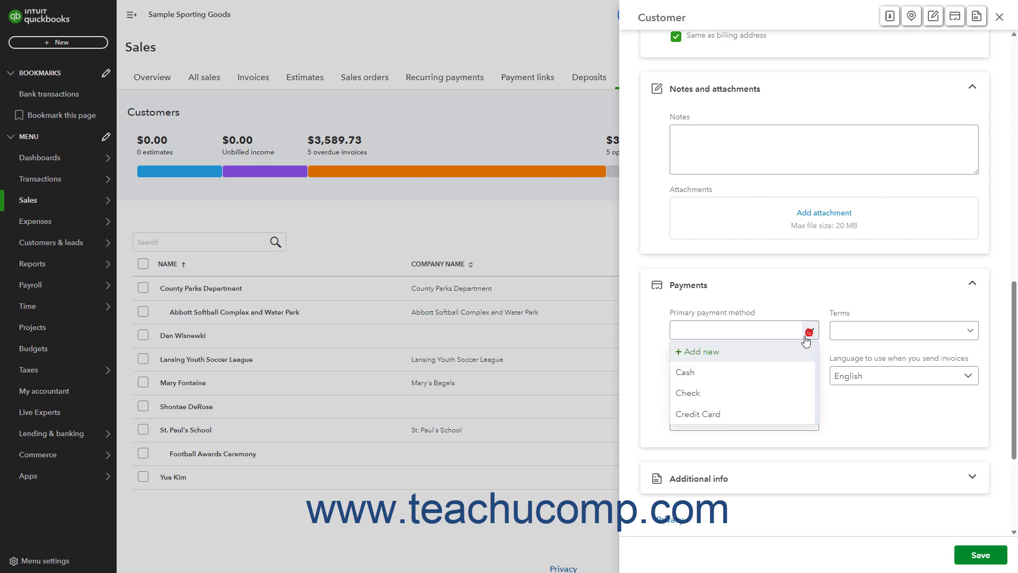
pyautogui.click(749, 396)
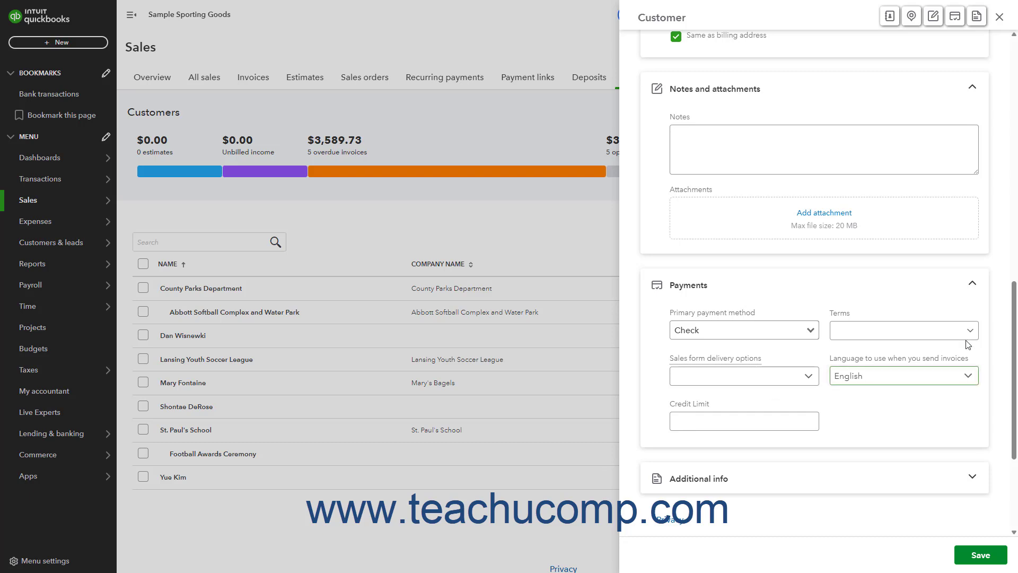
pyautogui.click(897, 330)
pyautogui.click(905, 395)
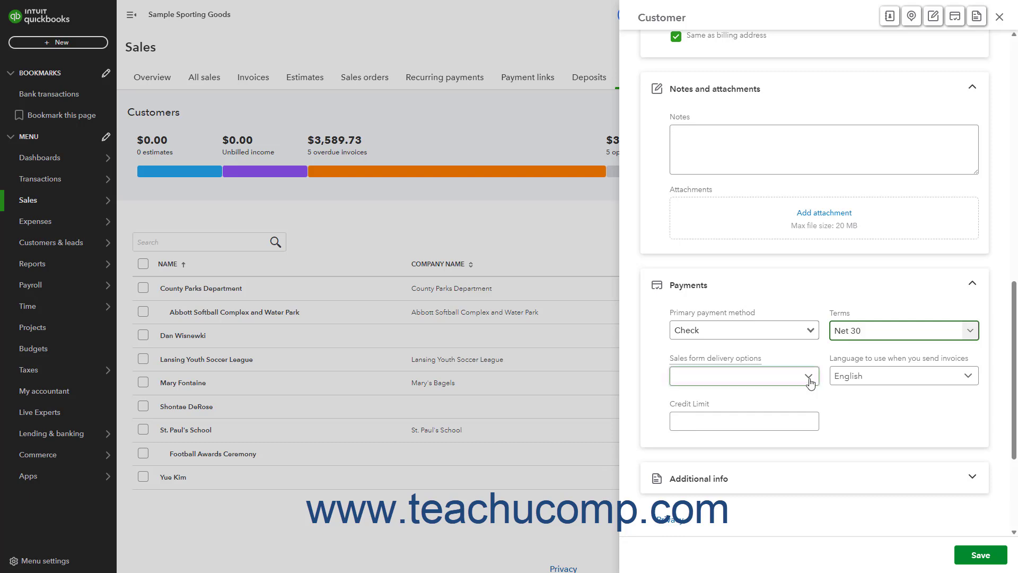
# Set sales form delivery to None, keep English, and enter a 5000 credit limit.
pyautogui.click(742, 376)
pyautogui.click(755, 444)
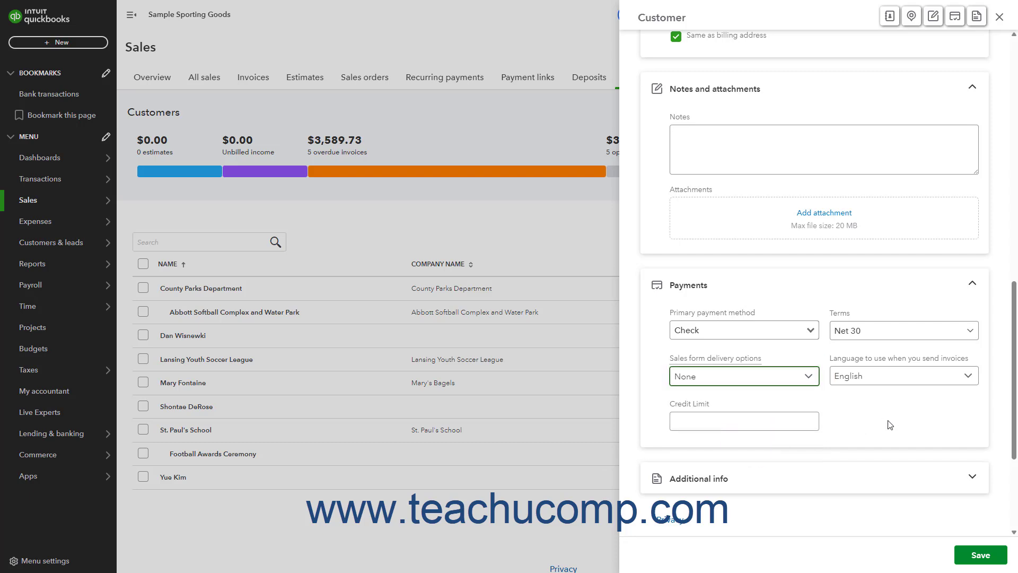
pyautogui.click(969, 378)
pyautogui.click(969, 377)
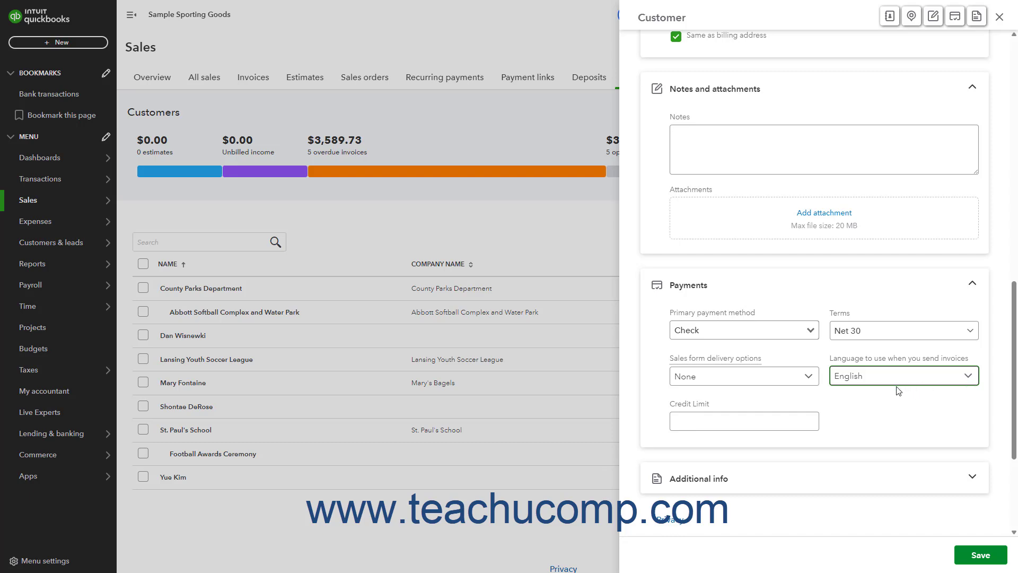
pyautogui.click(726, 423)
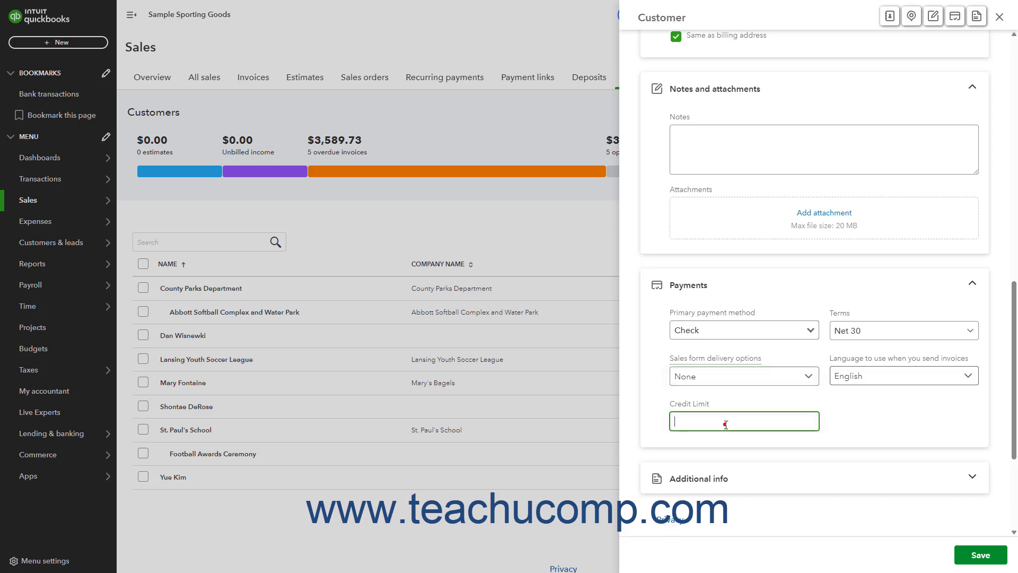
pyautogui.write('5000')
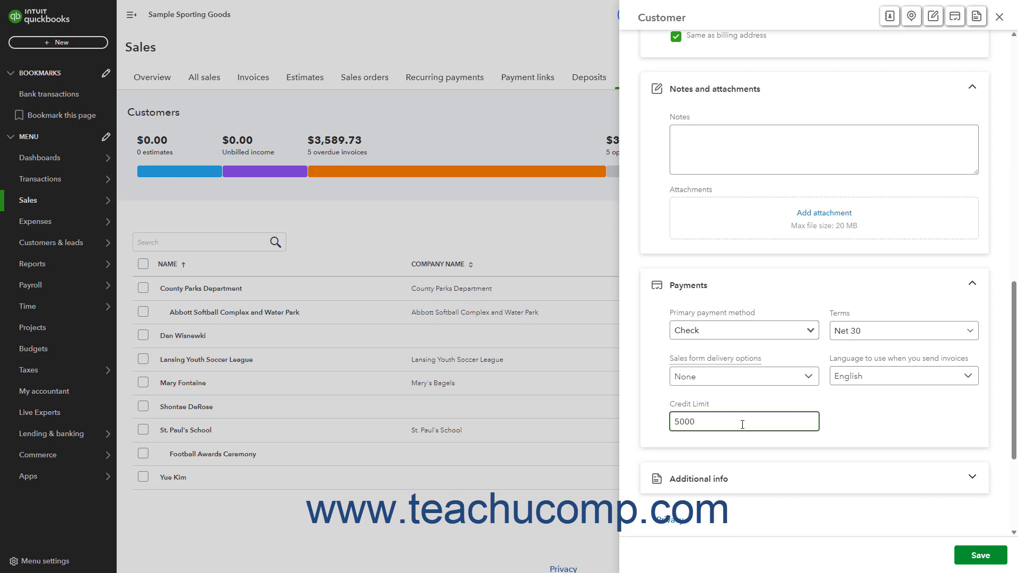
pyautogui.scroll(-2, 745, 413)
# Expand Additional info, review customer type and exemption reasons, and leave the customer taxable.
pyautogui.click(757, 383)
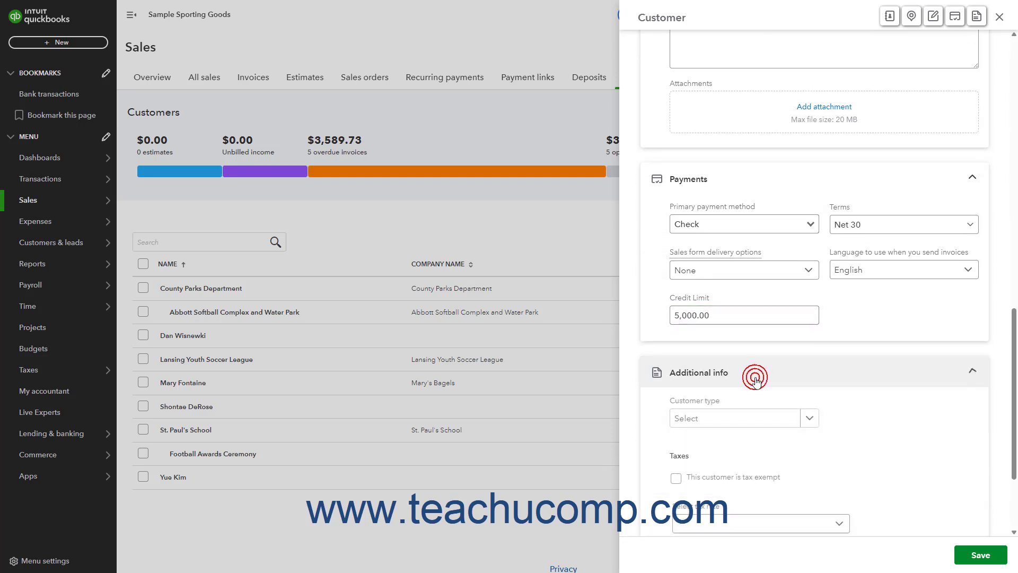
pyautogui.scroll(-2, 777, 390)
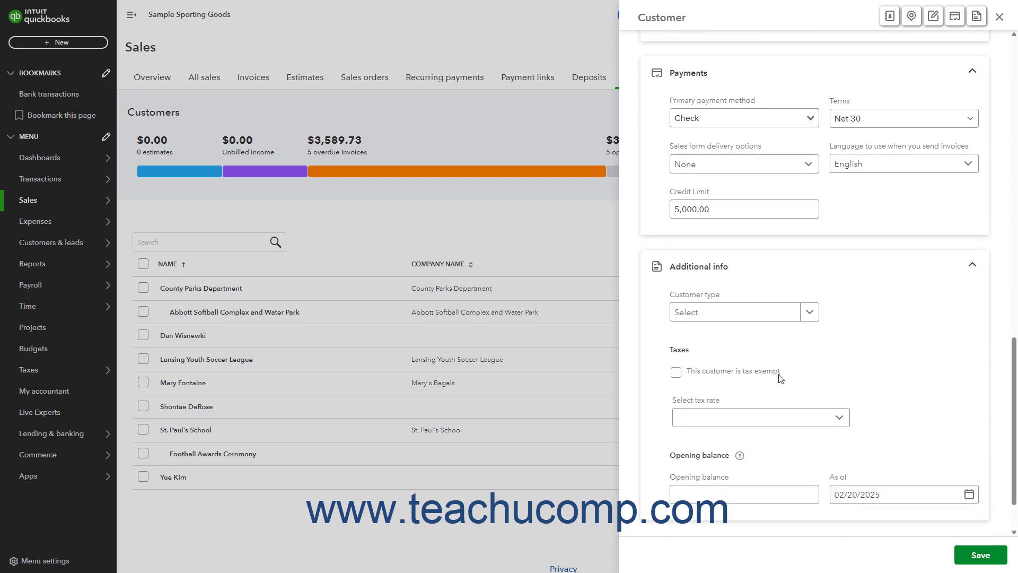
pyautogui.click(809, 312)
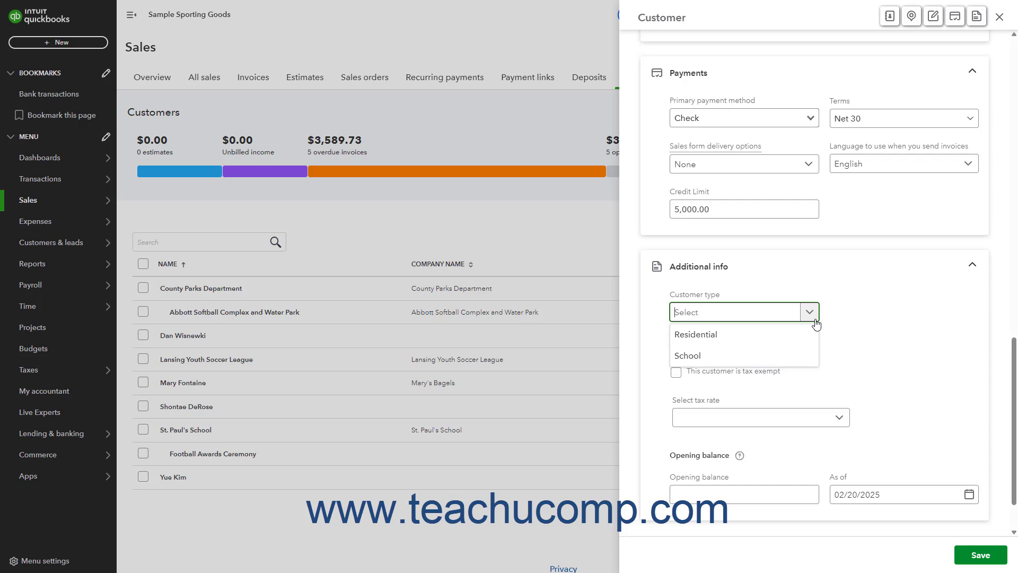
pyautogui.click(809, 313)
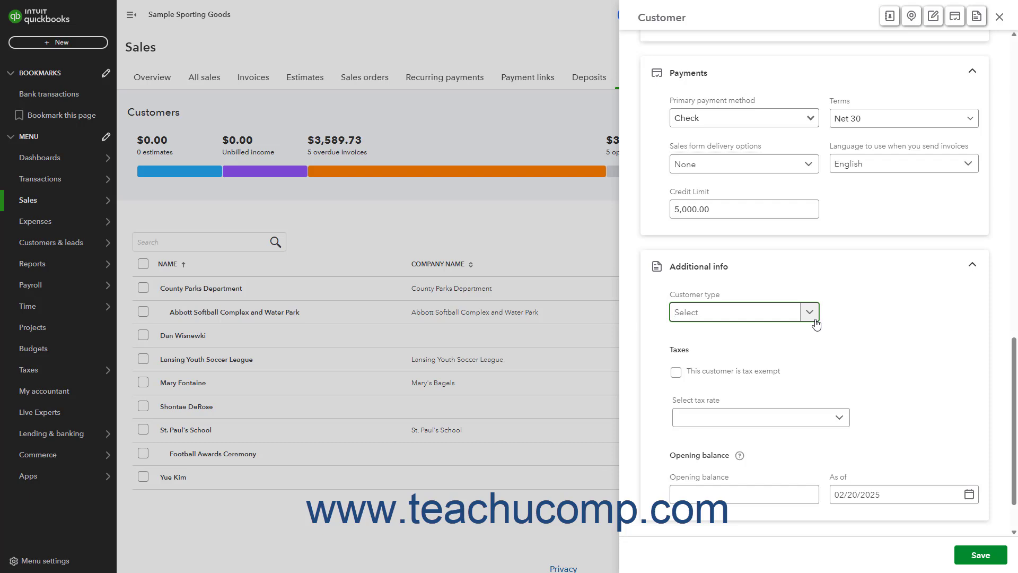
pyautogui.click(679, 375)
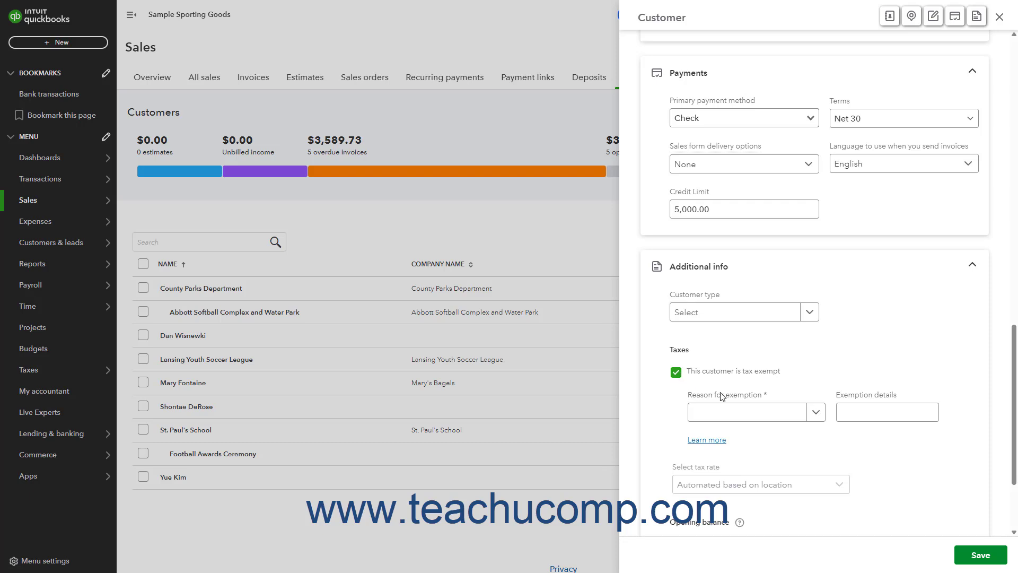
pyautogui.click(811, 418)
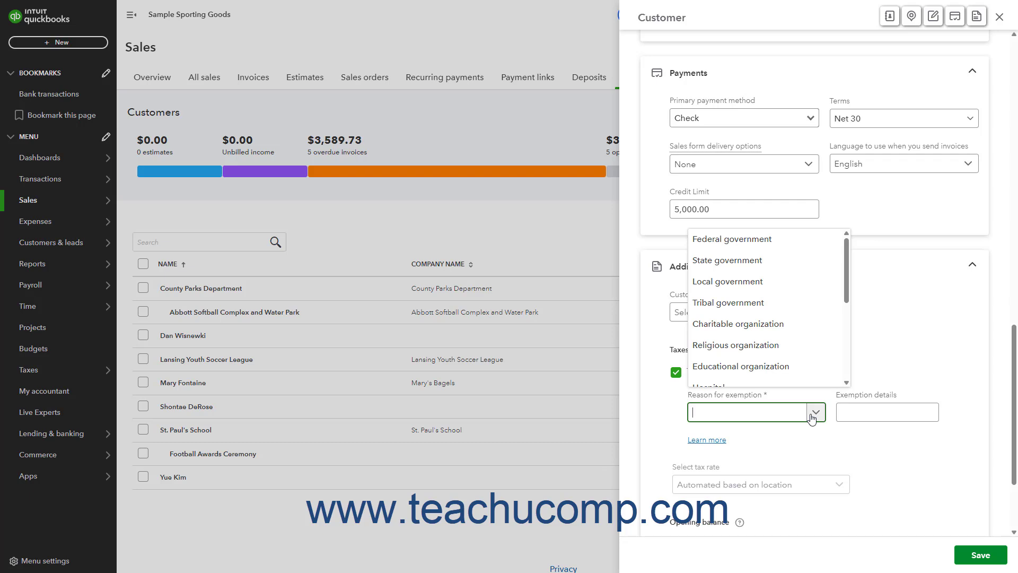
pyautogui.click(860, 416)
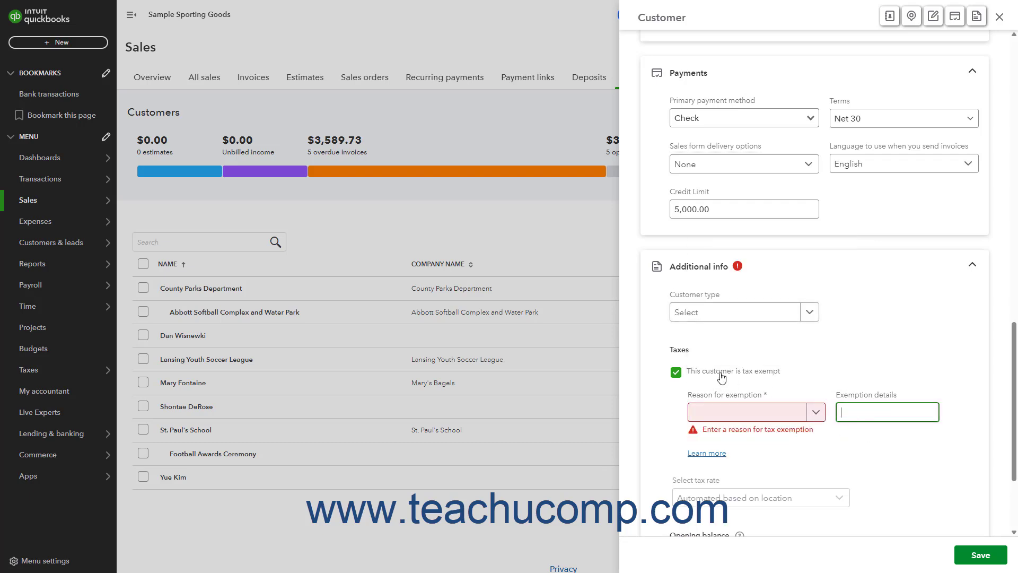
pyautogui.click(676, 371)
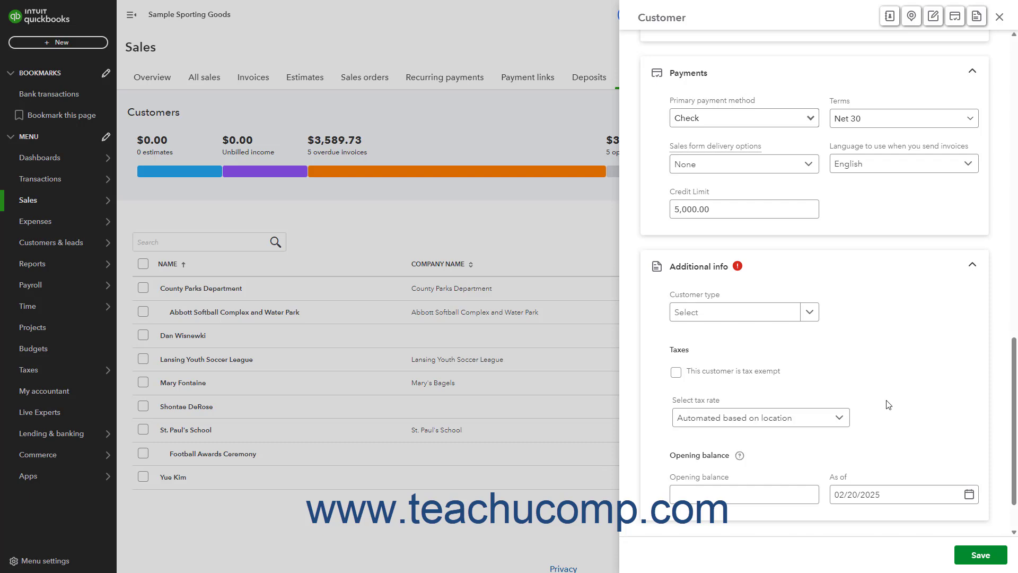
# Keep the automated location tax rate and 0.00 opening balance as of 02/20/2025, then save.
pyautogui.click(841, 417)
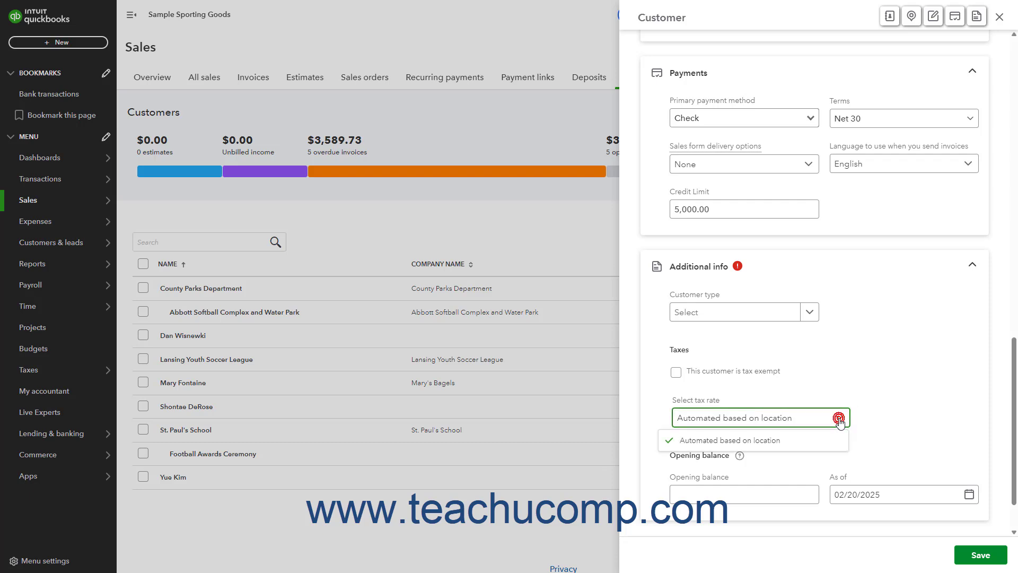
pyautogui.click(797, 442)
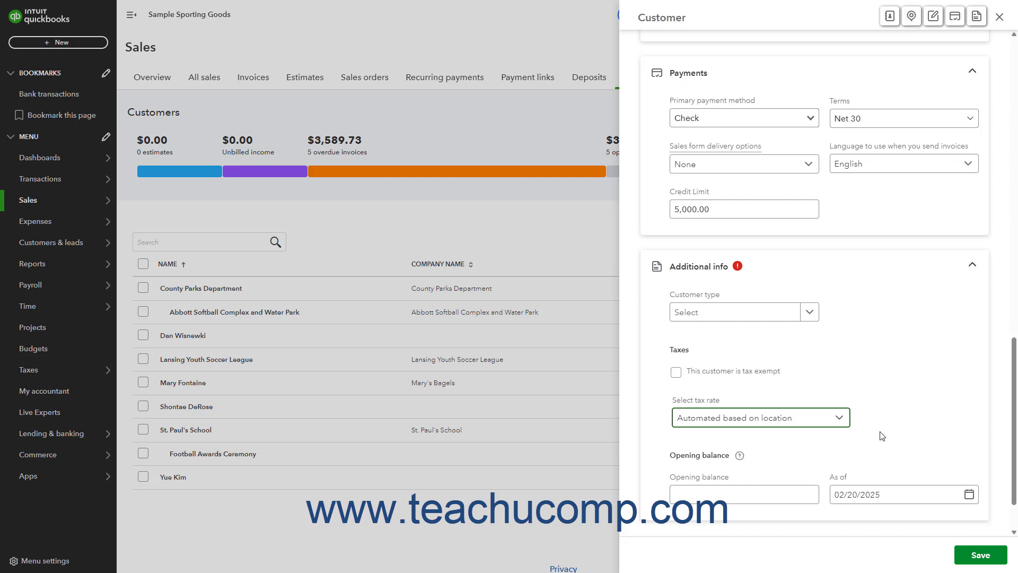
pyautogui.click(730, 498)
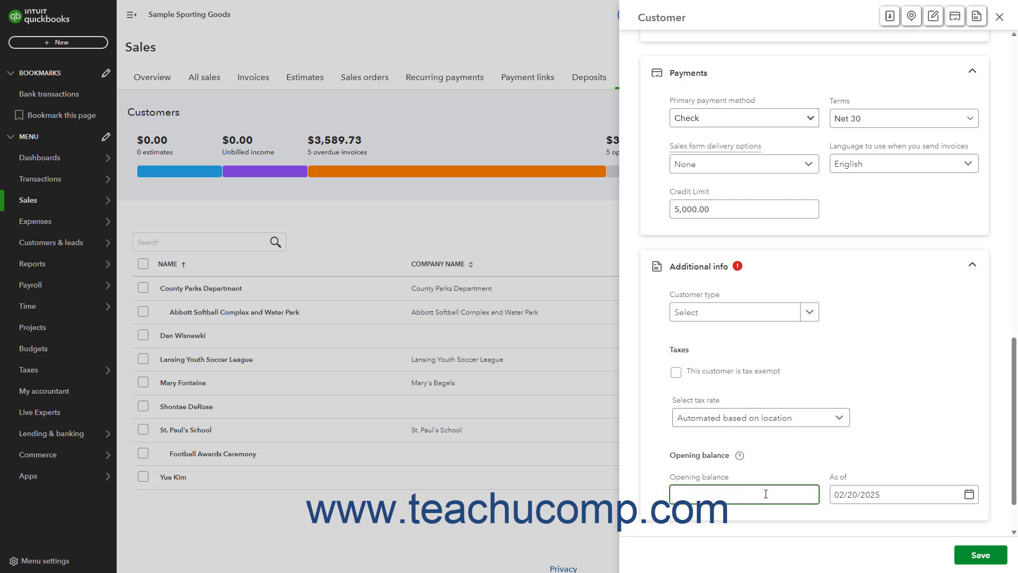
pyautogui.click(969, 495)
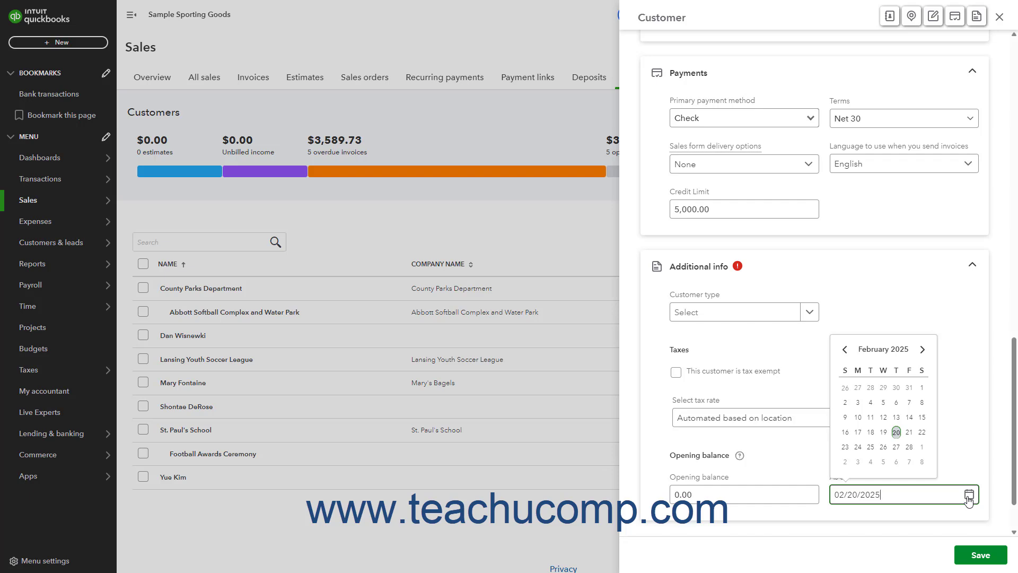
pyautogui.click(795, 469)
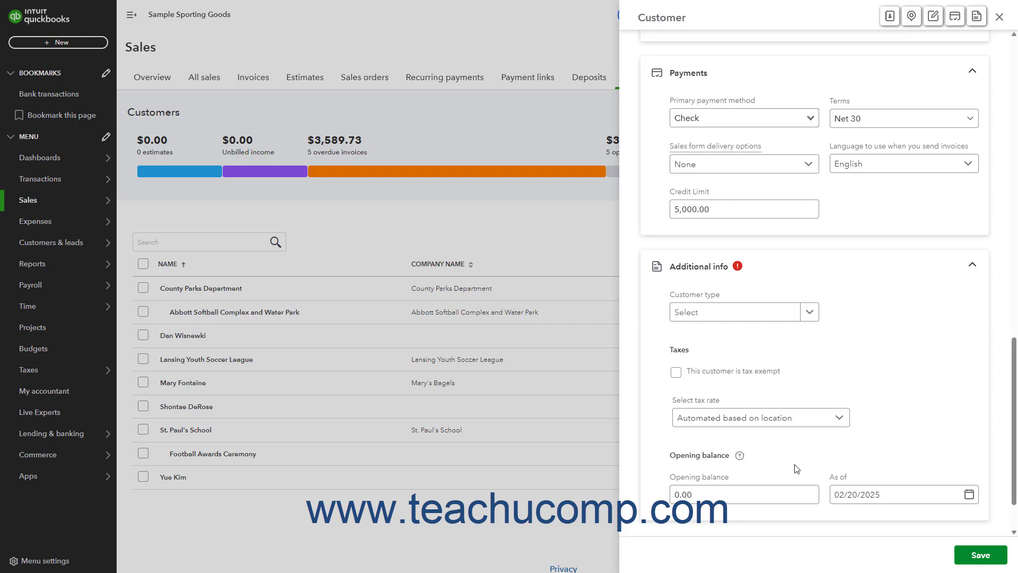
pyautogui.click(963, 562)
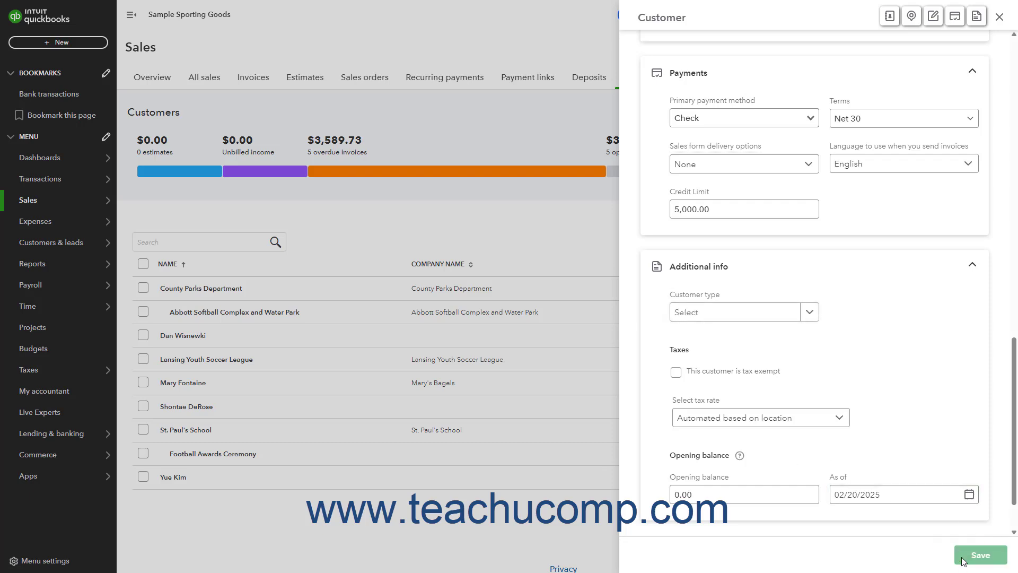